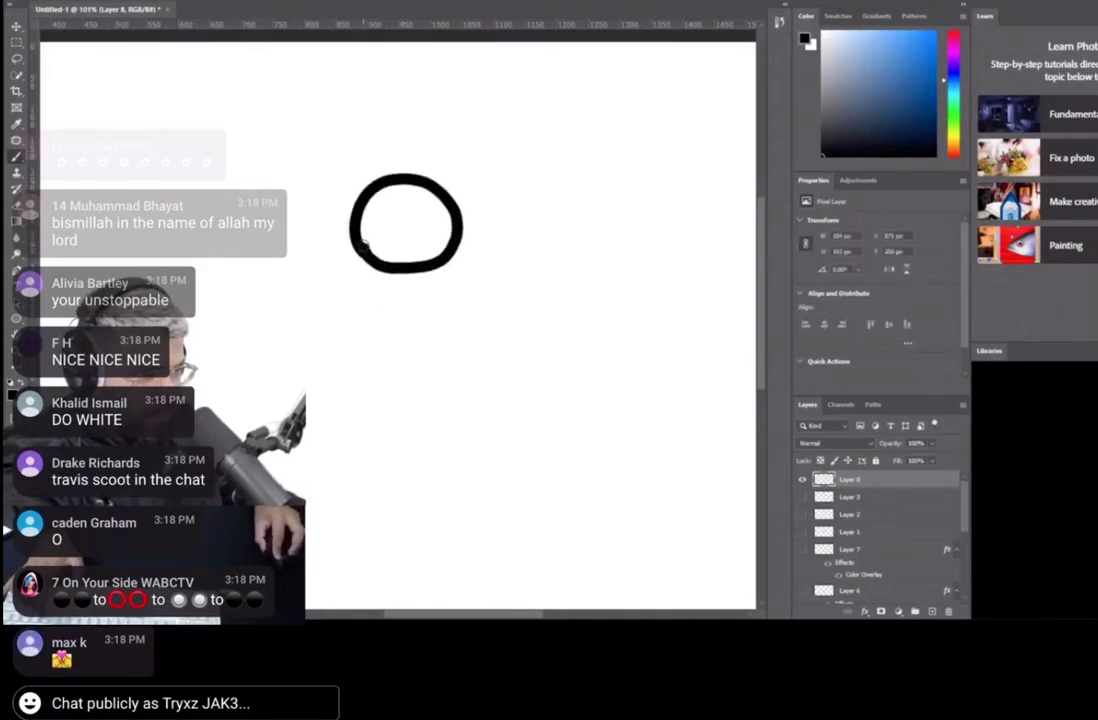
pyautogui.hotkey('ctrl', 'z')
pyautogui.moveTo(410, 193)
pyautogui.mouseDown()
pyautogui.moveTo(354, 222)
pyautogui.moveTo(345, 260)
pyautogui.moveTo(379, 281)
pyautogui.moveTo(438, 242)
pyautogui.moveTo(424, 196)
pyautogui.mouseUp()
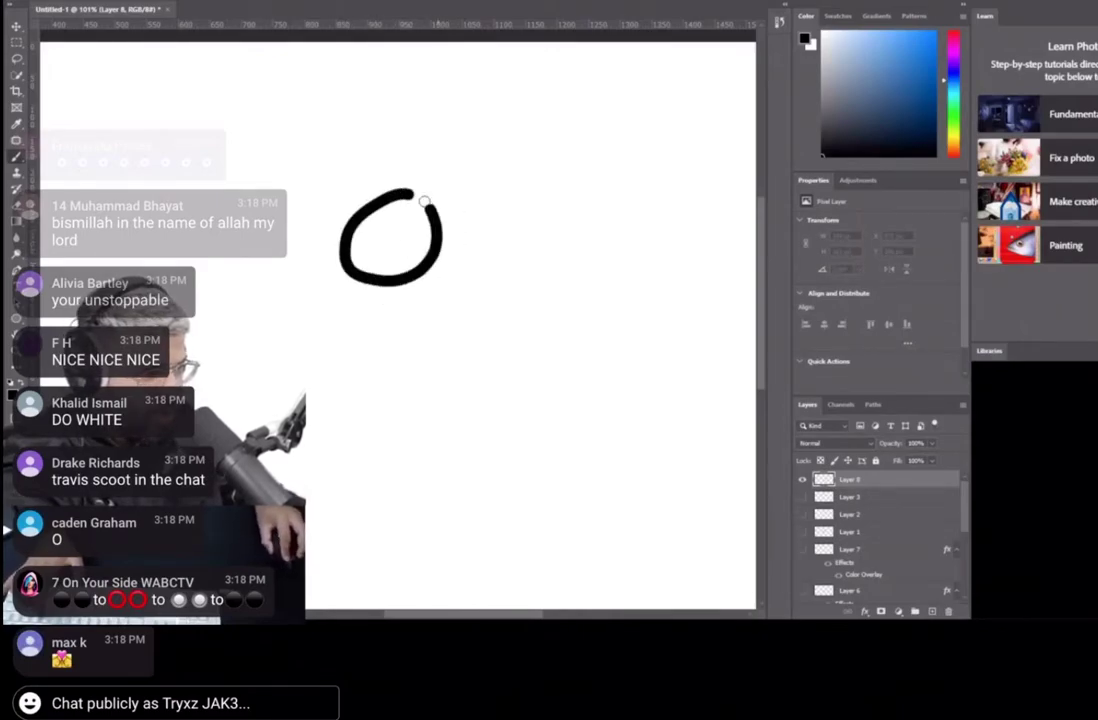
pyautogui.hotkey('ctrl', 'z')
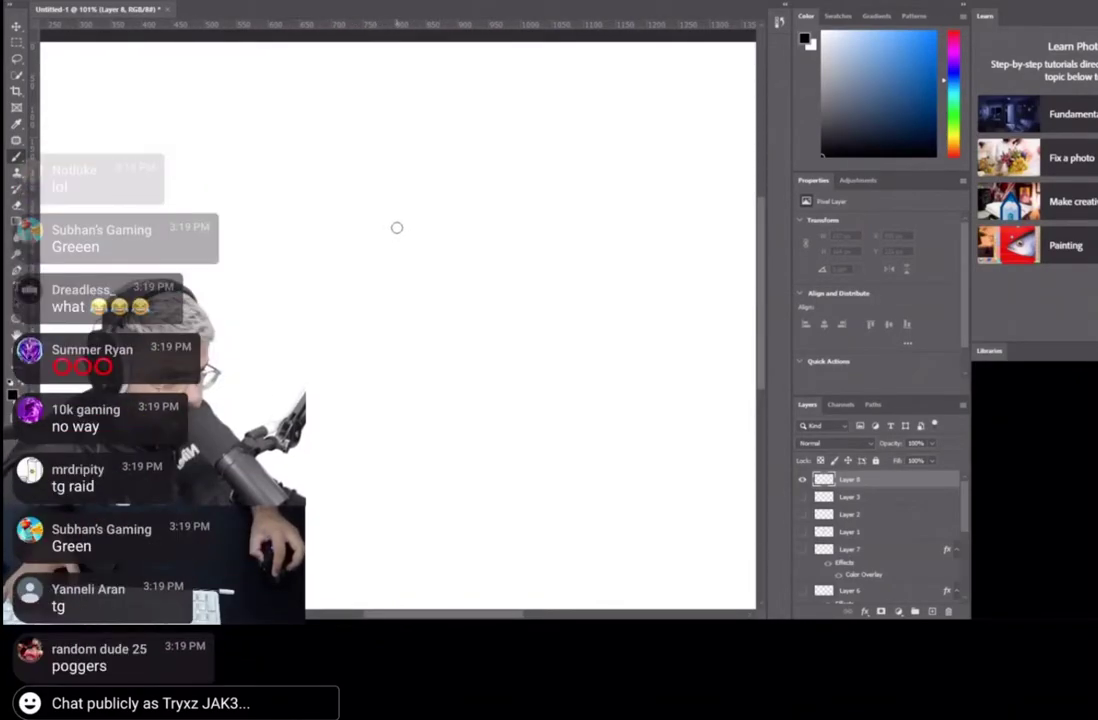
pyautogui.click(401, 225)
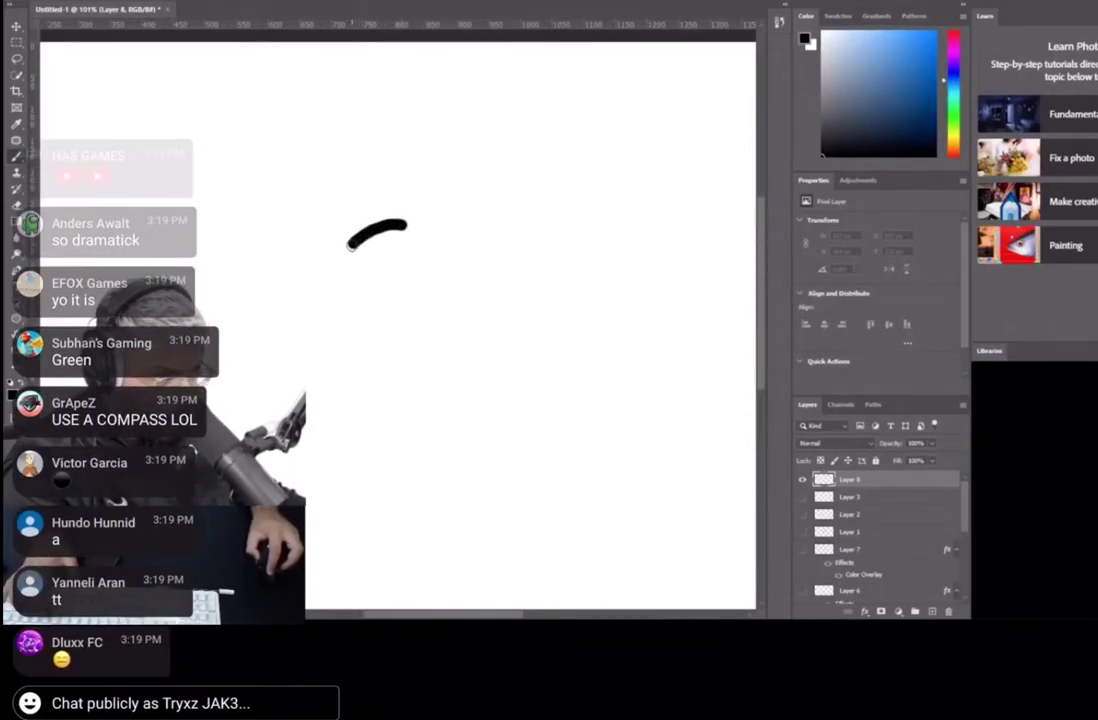
pyautogui.moveTo(336, 296)
pyautogui.mouseDown()
pyautogui.moveTo(343, 324)
pyautogui.moveTo(408, 345)
pyautogui.mouseUp()
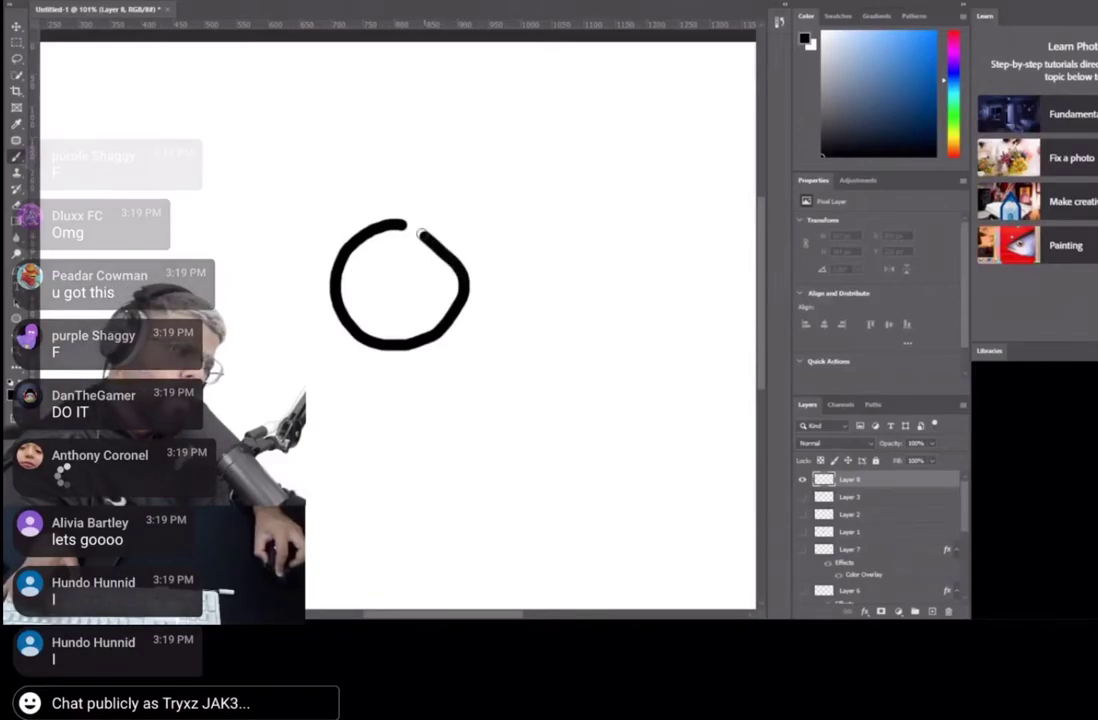
pyautogui.hotkey('ctrl', 'z')
# - Paint a closed freehand black circle about 143 px wide and 129 px high on the blank canvas
pyautogui.moveTo(428, 230)
pyautogui.mouseDown()
pyautogui.moveTo(400, 226)
pyautogui.moveTo(363, 270)
pyautogui.moveTo(444, 252)
pyautogui.moveTo(409, 294)
pyautogui.moveTo(422, 218)
pyautogui.moveTo(396, 218)
pyautogui.moveTo(421, 284)
pyautogui.moveTo(425, 216)
pyautogui.moveTo(396, 215)
pyautogui.moveTo(429, 275)
pyautogui.moveTo(428, 210)
pyautogui.mouseUp()
pyautogui.hotkey('ctrl', 'z')
pyautogui.hotkey('ctrl', 'z')
pyautogui.hotkey('ctrl', 'z')
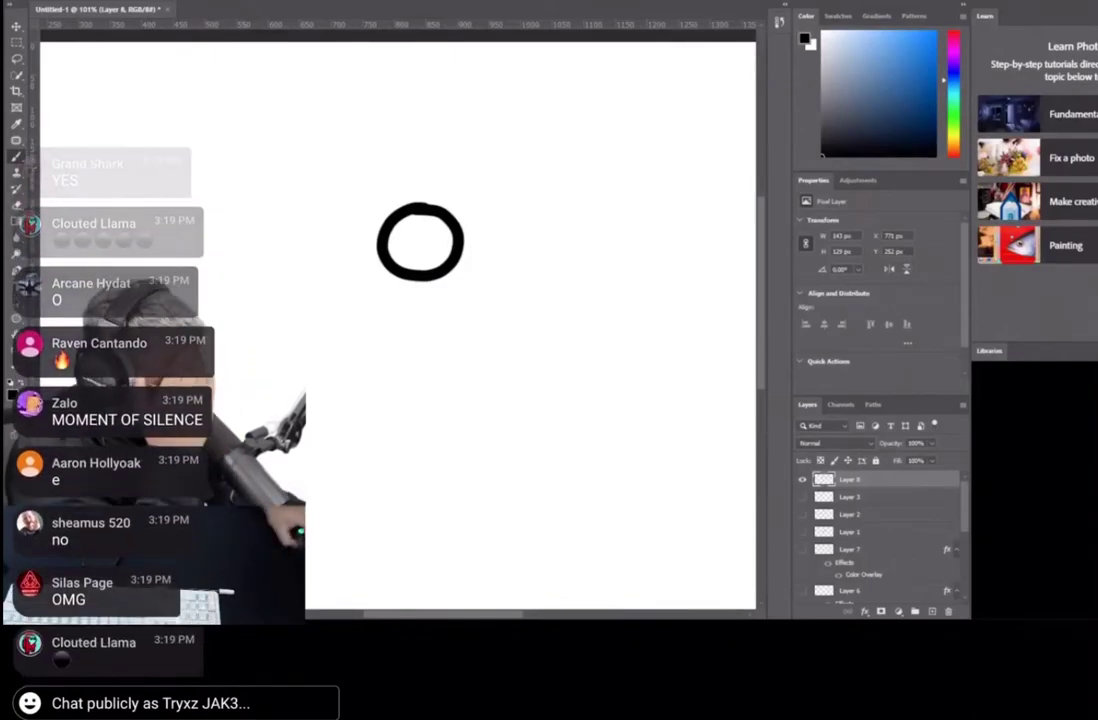
# - Send the messages "POGPOG" and "POGPOGPOGPOG" in the live stream chat
pyautogui.click(150, 703)
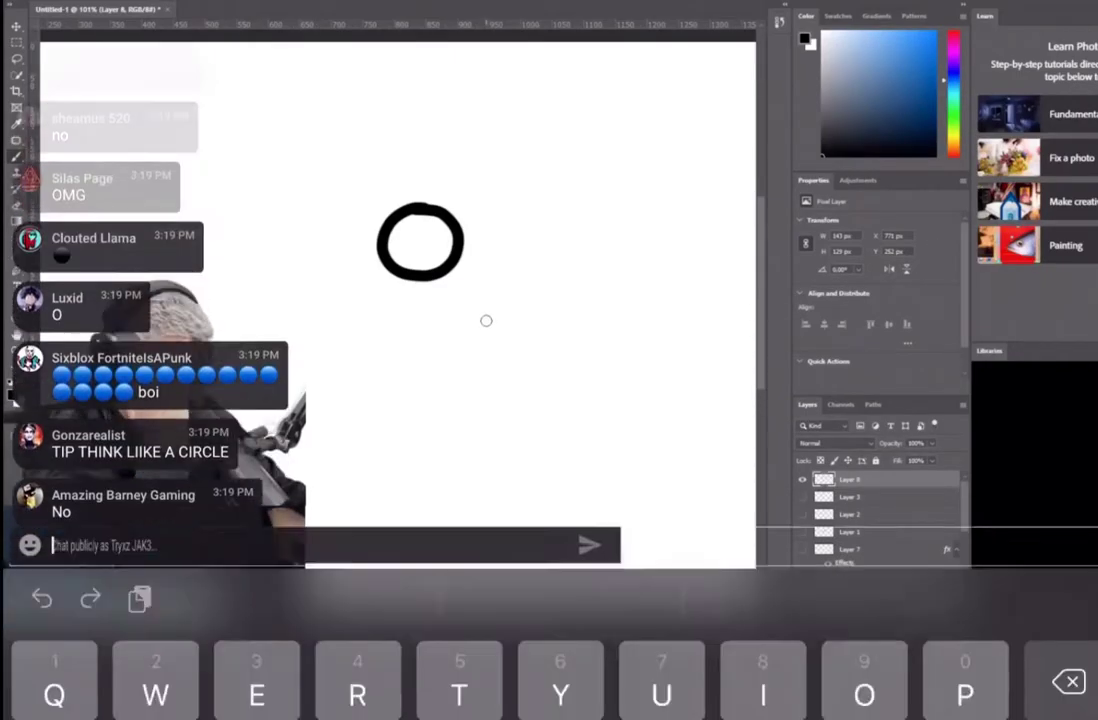
pyautogui.write('POG')
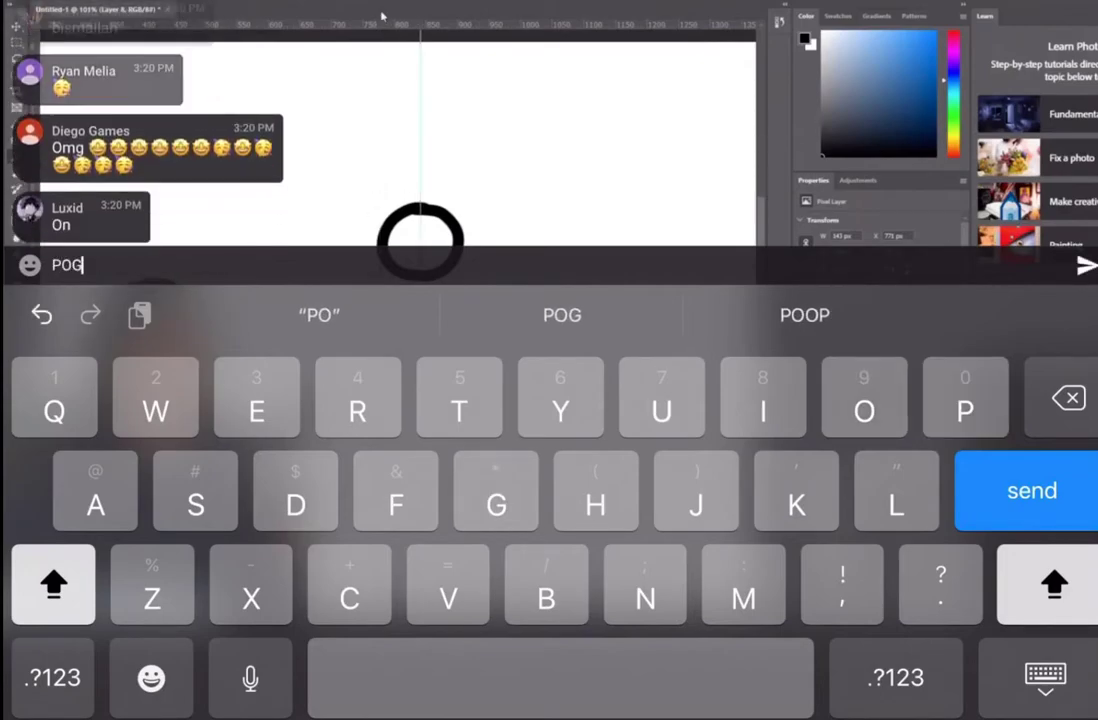
pyautogui.write('POG')
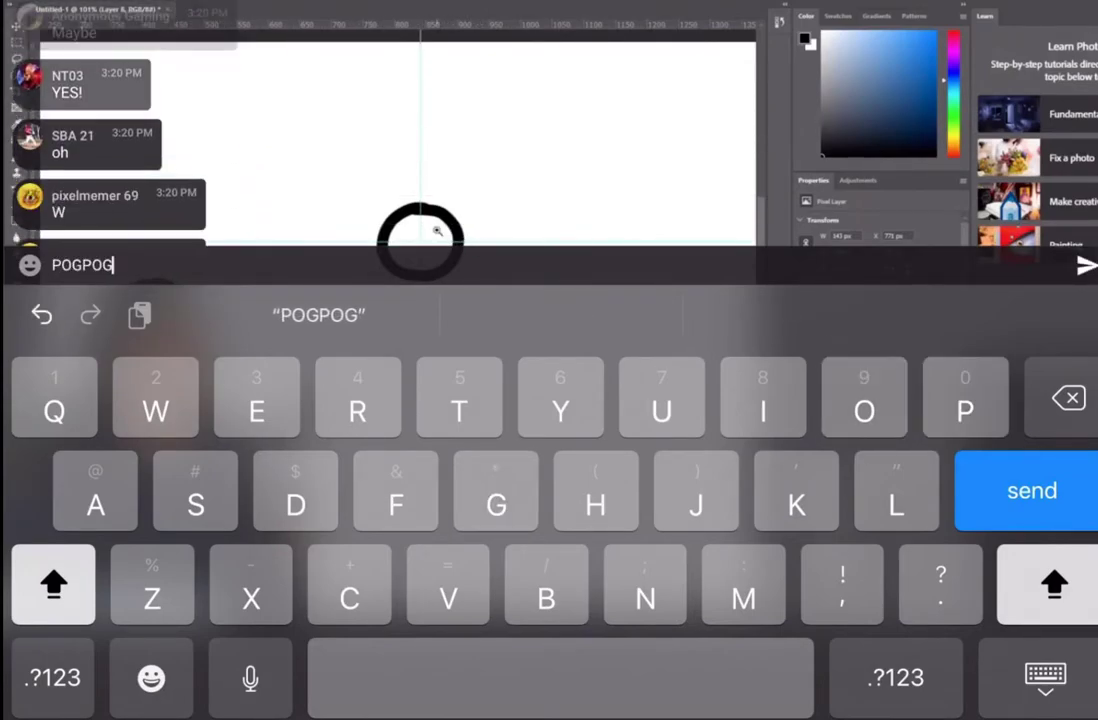
pyautogui.press('Return')
pyautogui.write('POGPOGP')
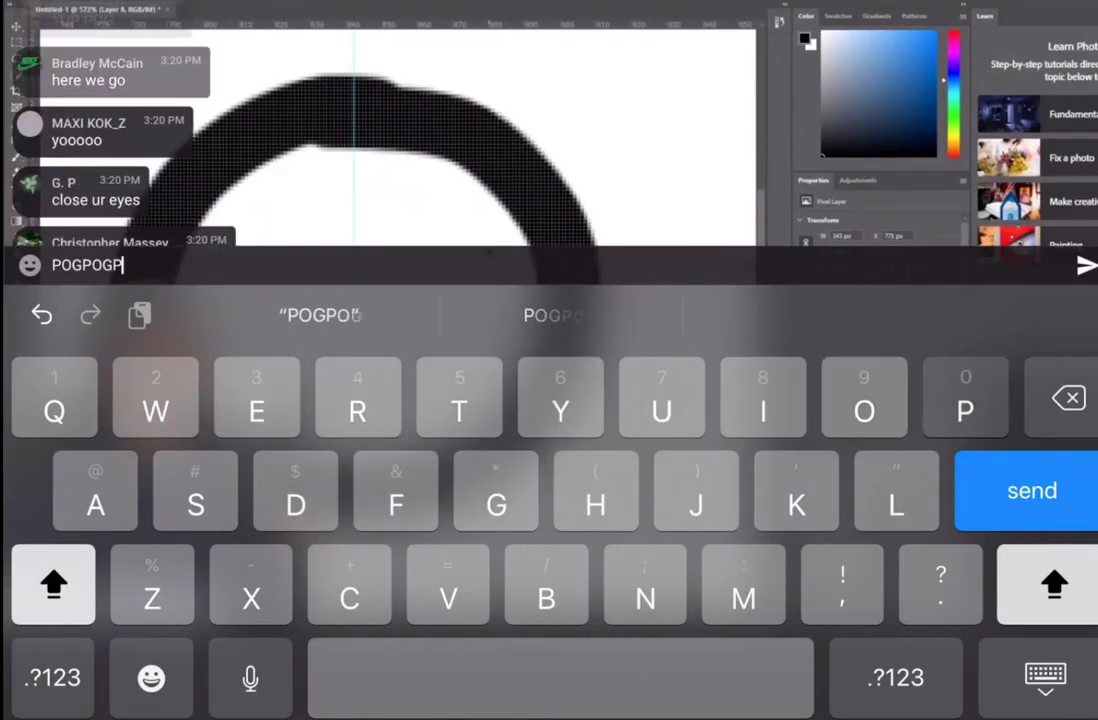
pyautogui.write('OGPOG')
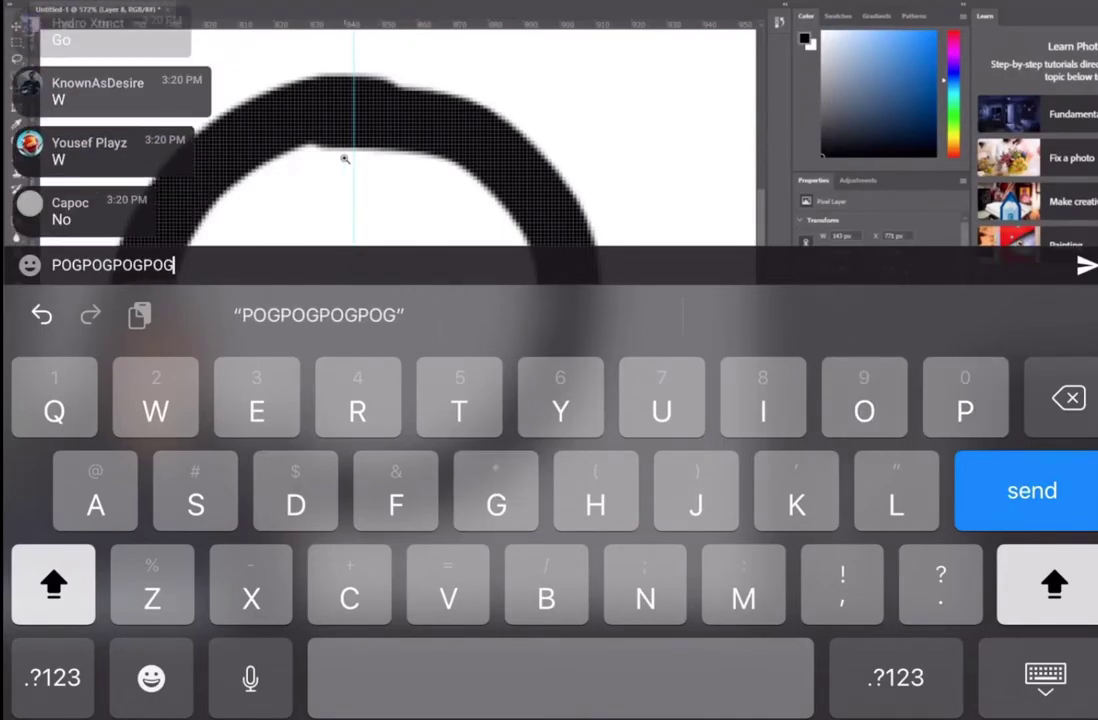
pyautogui.press('Return')
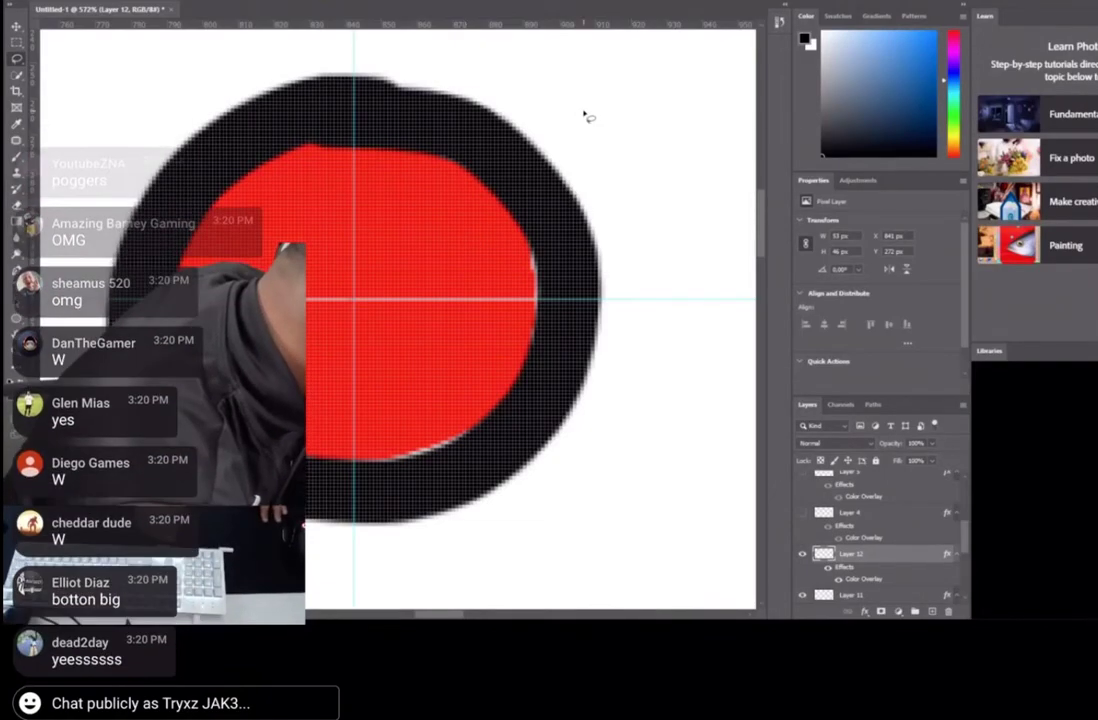
# - Send the message "YEEEEEEESSSSSSS" in the live chat and hide the on-screen keyboard
pyautogui.click(175, 703)
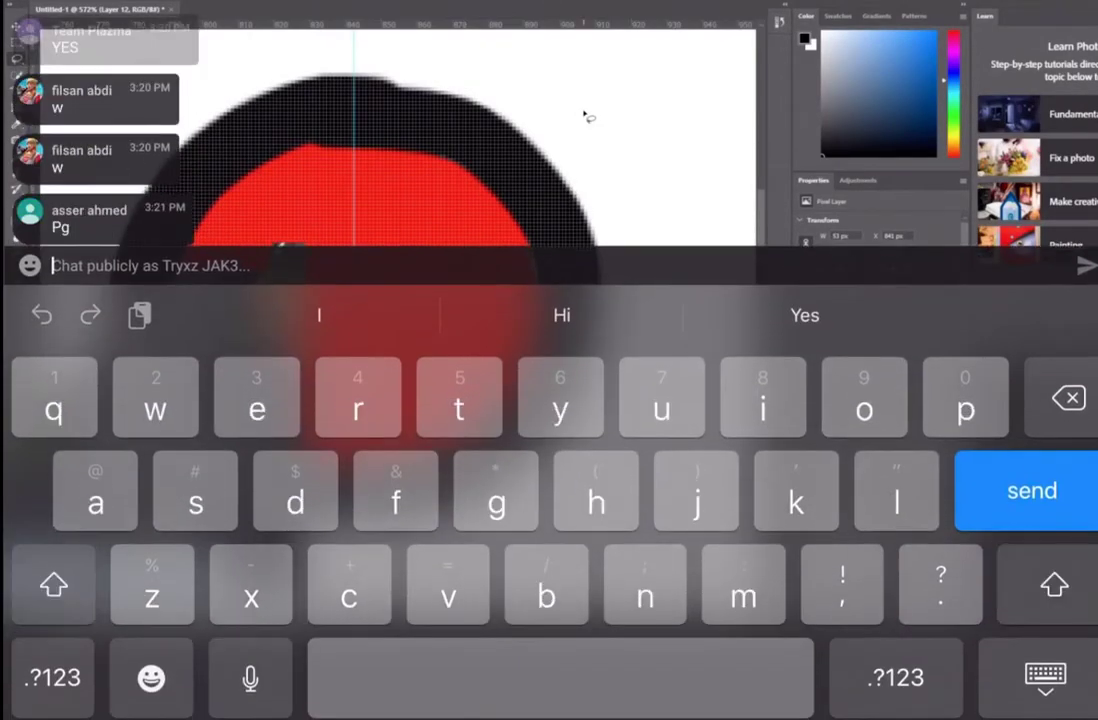
pyautogui.write('YEEEEEEESSSSSSS')
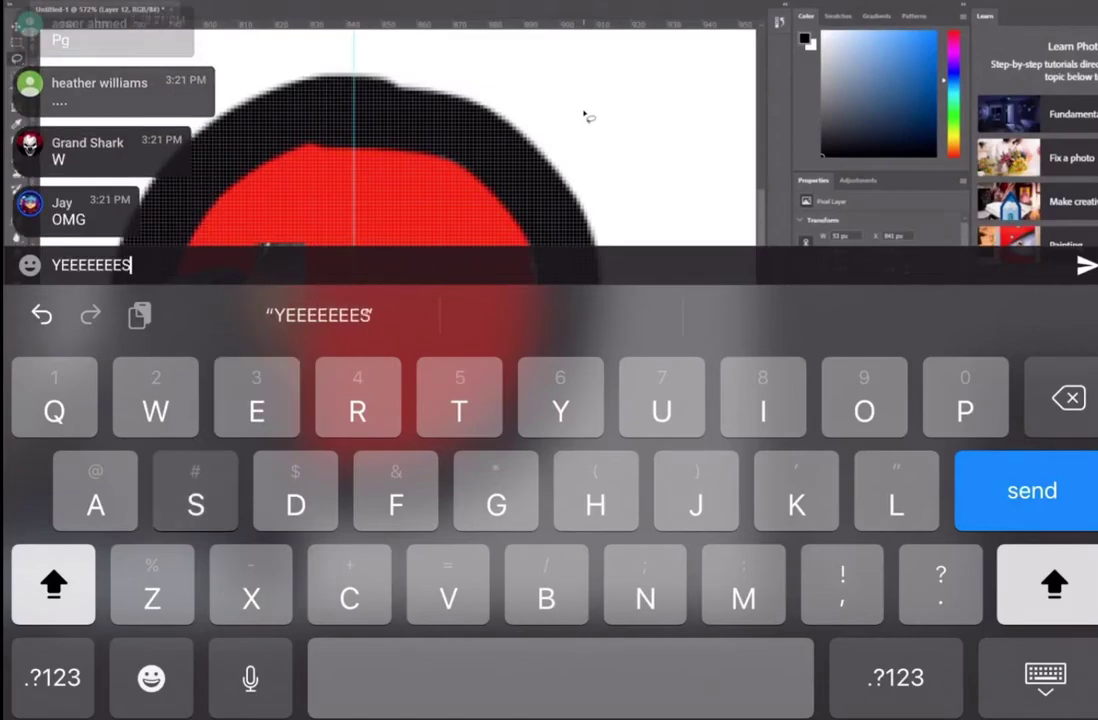
pyautogui.press('Return')
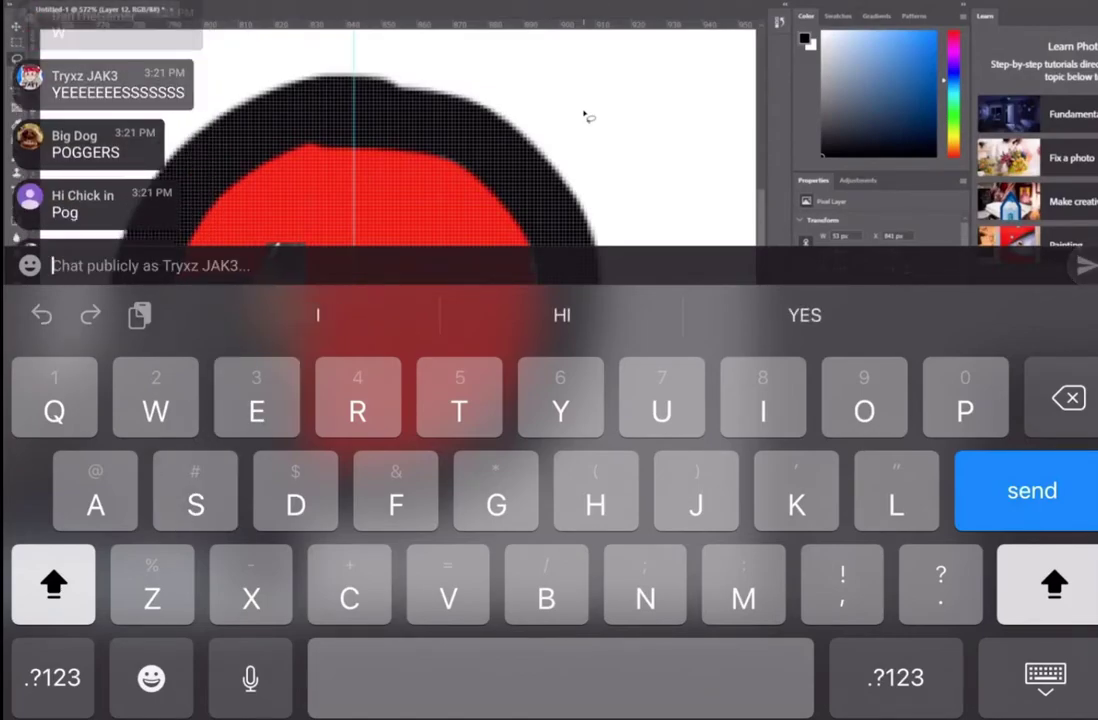
pyautogui.click(1045, 678)
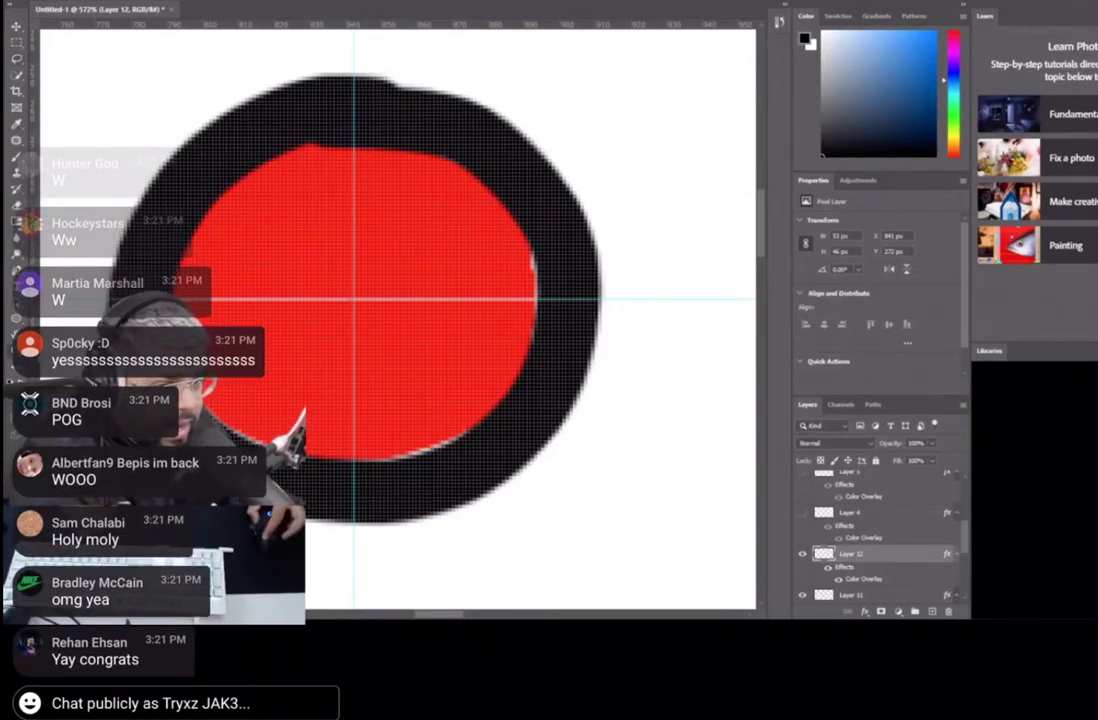
# - Make Layer 8 with the black circle the active layer and inspect the circle's outline against the red fill
pyautogui.scroll(-5, 400, 315)
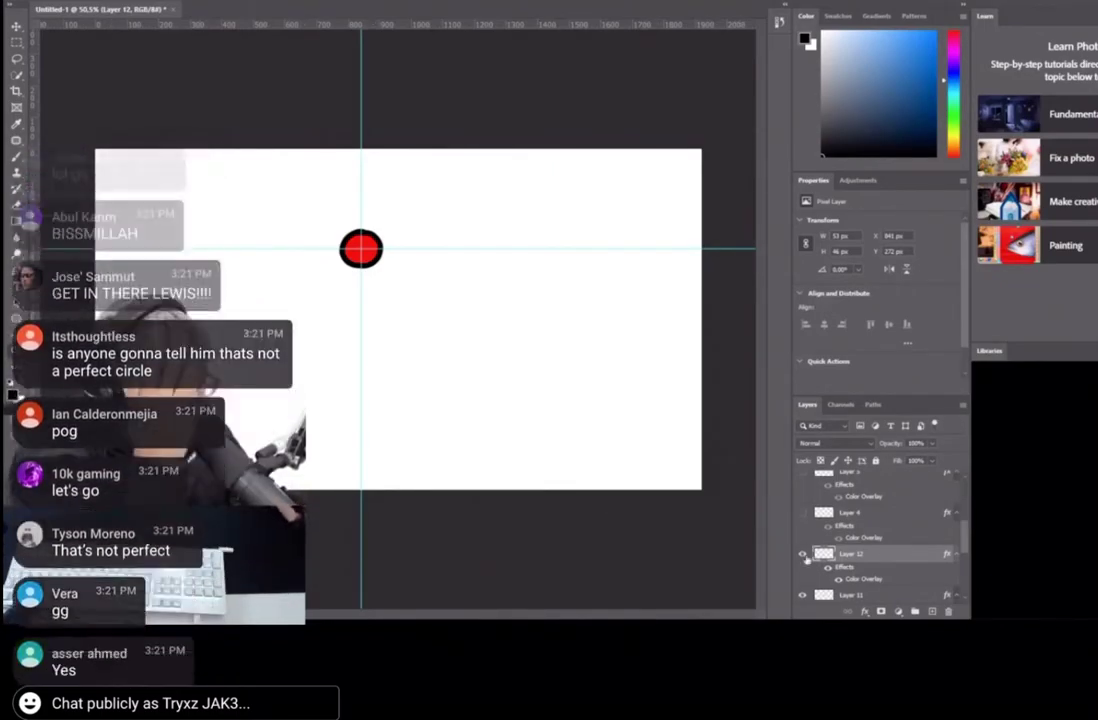
pyautogui.scroll(-2, 828, 566)
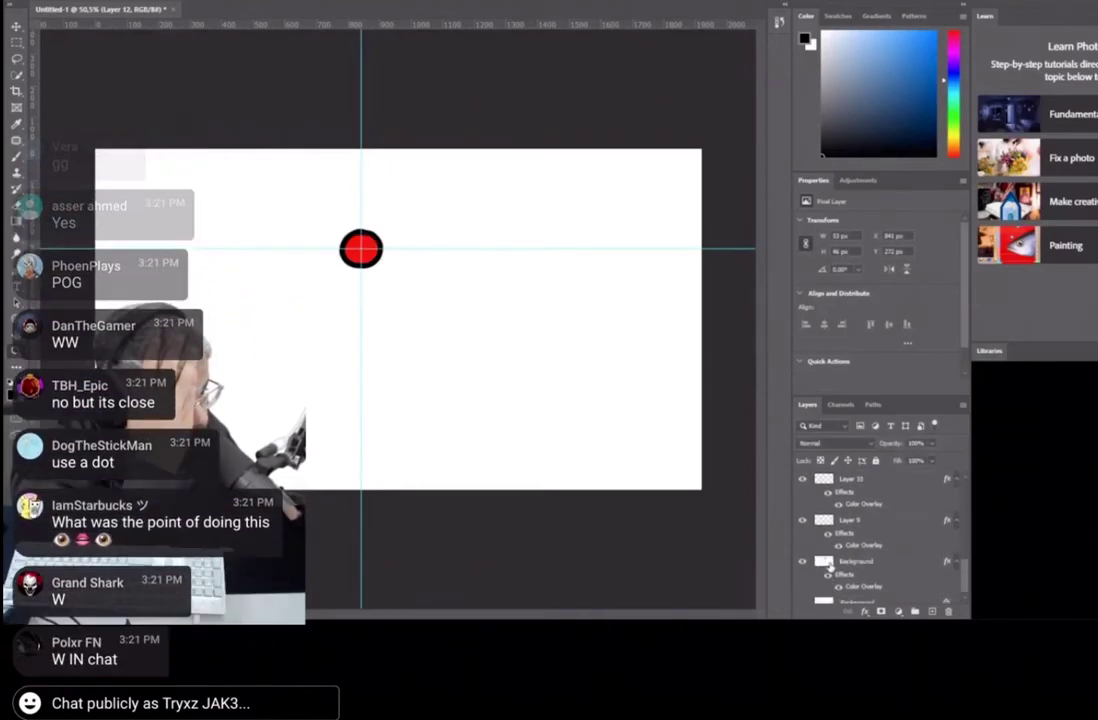
pyautogui.scroll(-1, 828, 566)
pyautogui.click(840, 554)
pyautogui.click(365, 242)
pyautogui.scroll(6, 365, 242)
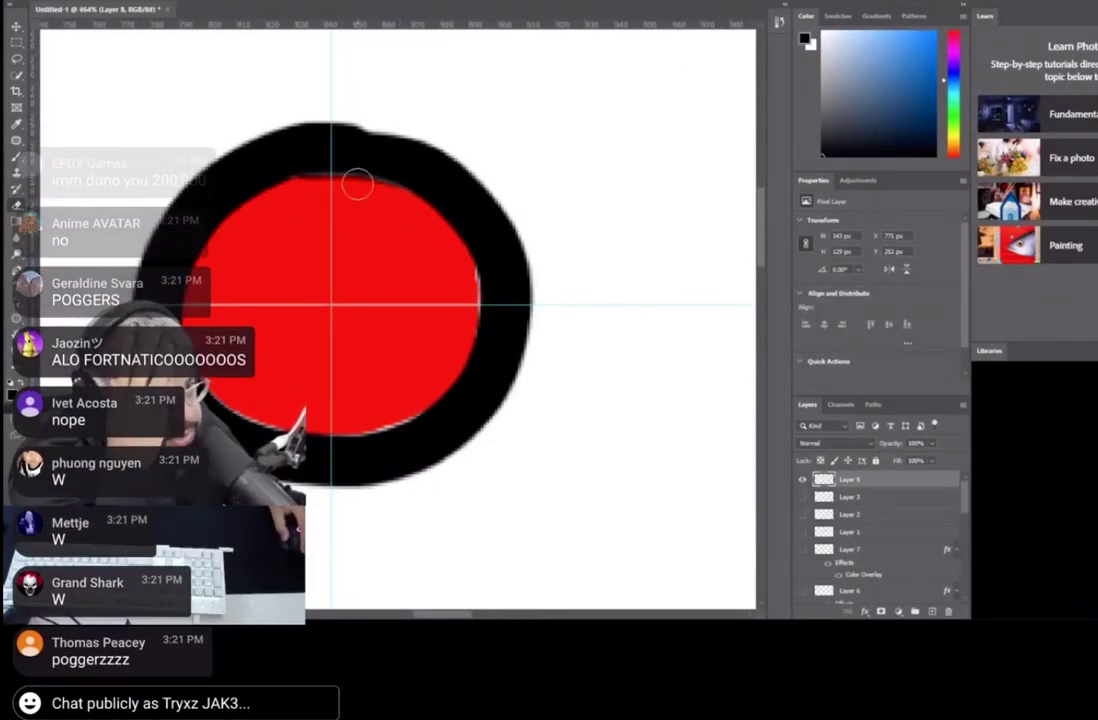
pyautogui.scroll(-10, 233, 337)
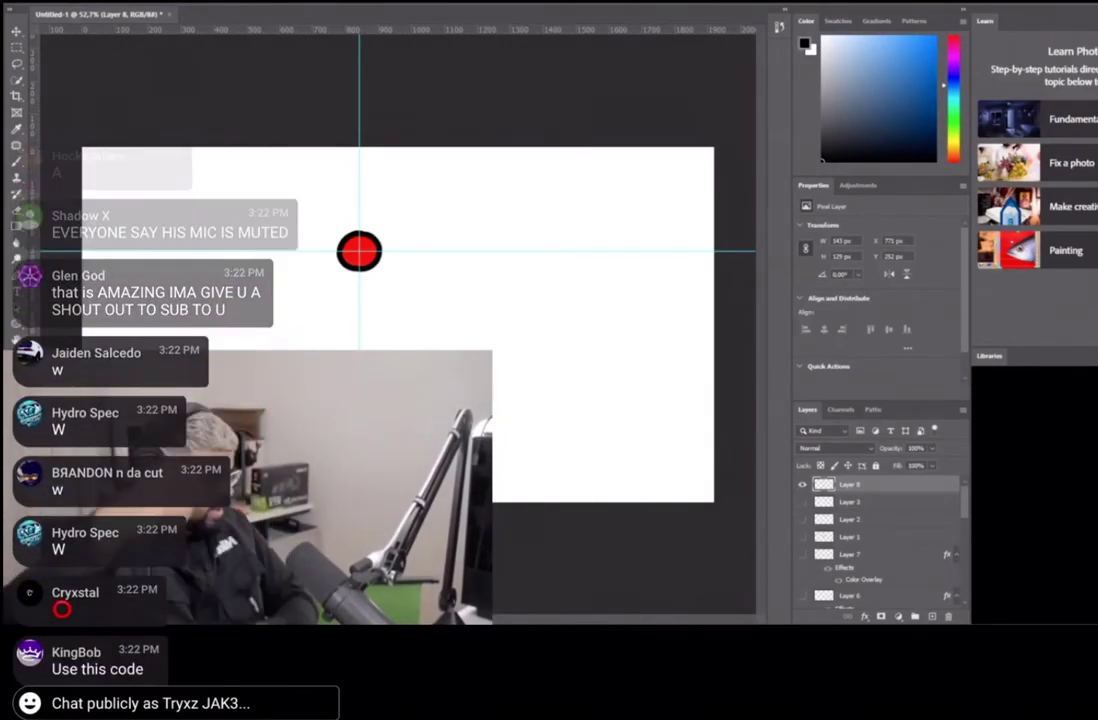
# - Send the message "Pog" in the live chat and hide the on-screen keyboard
pyautogui.click(150, 703)
pyautogui.write('Pog')
pyautogui.press('Return')
pyautogui.click(1045, 677)
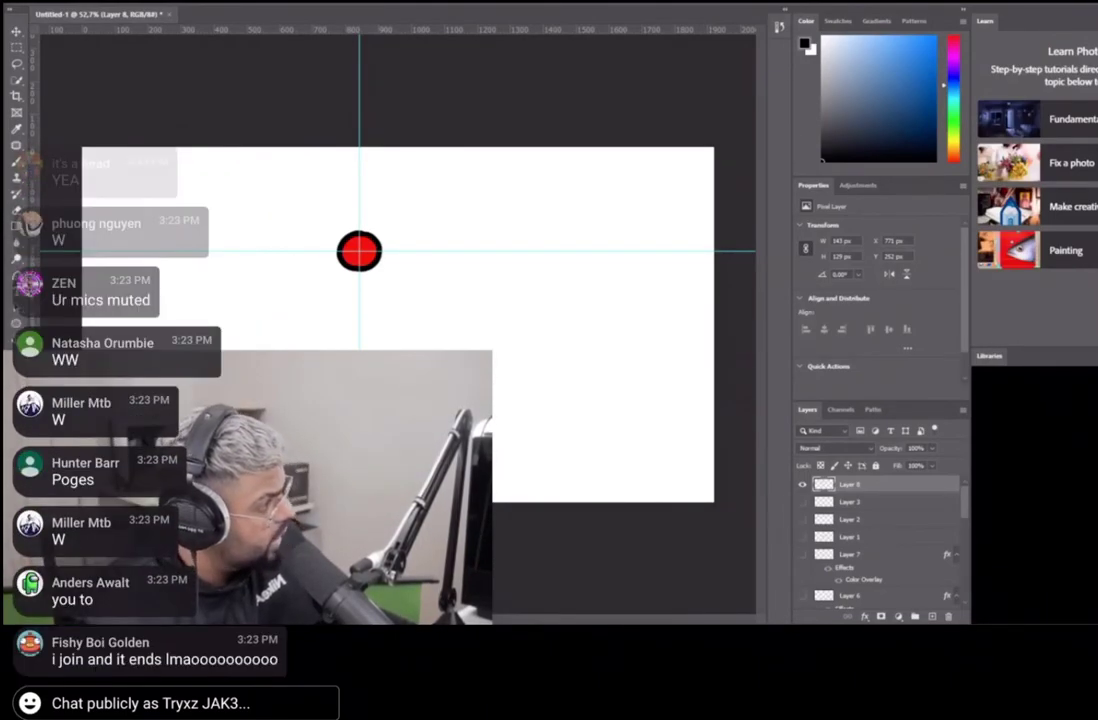
# - Compose a live chat message starting with "This is absolutely"
pyautogui.click(150, 703)
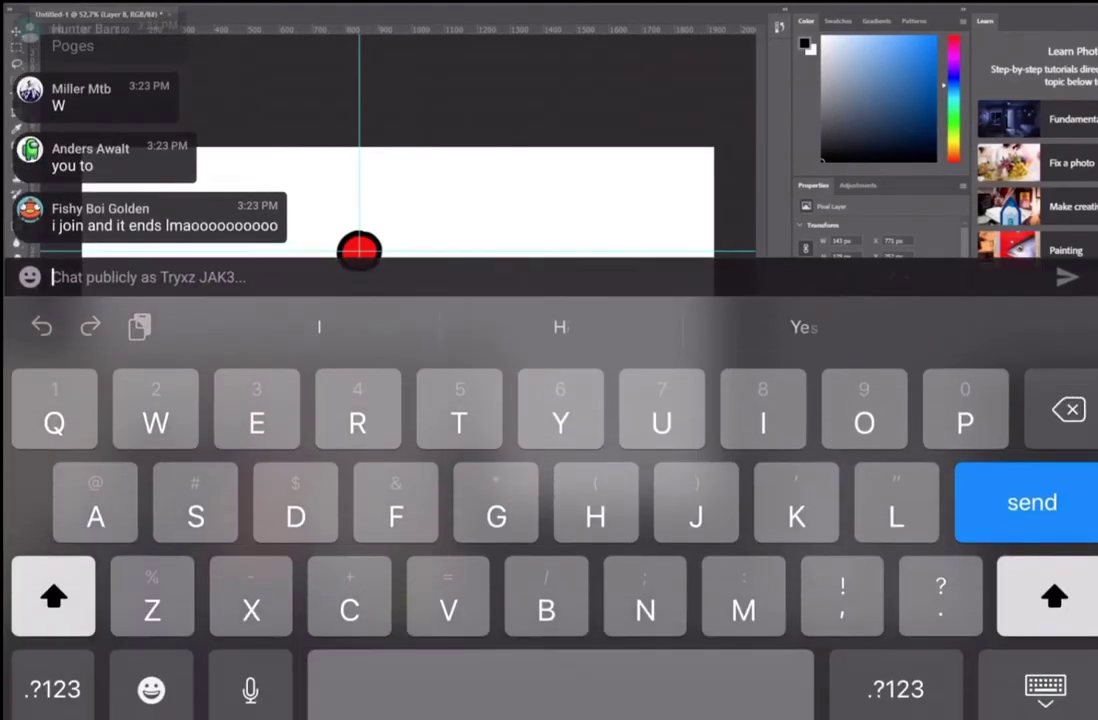
pyautogui.write('This is absolutely')
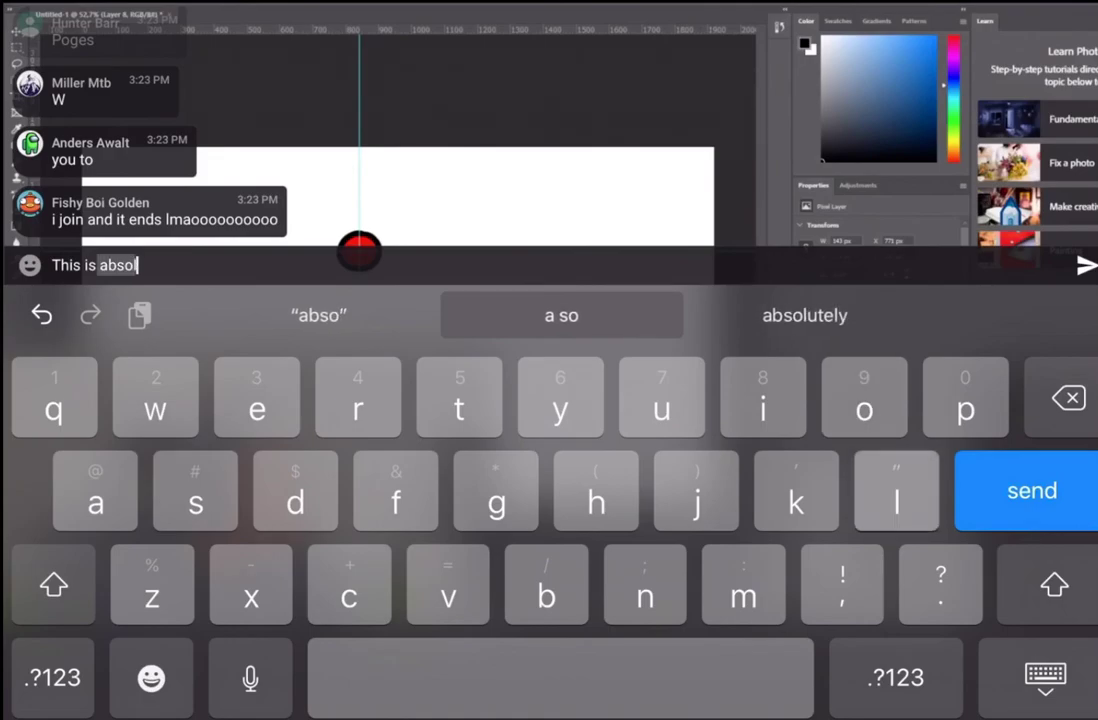